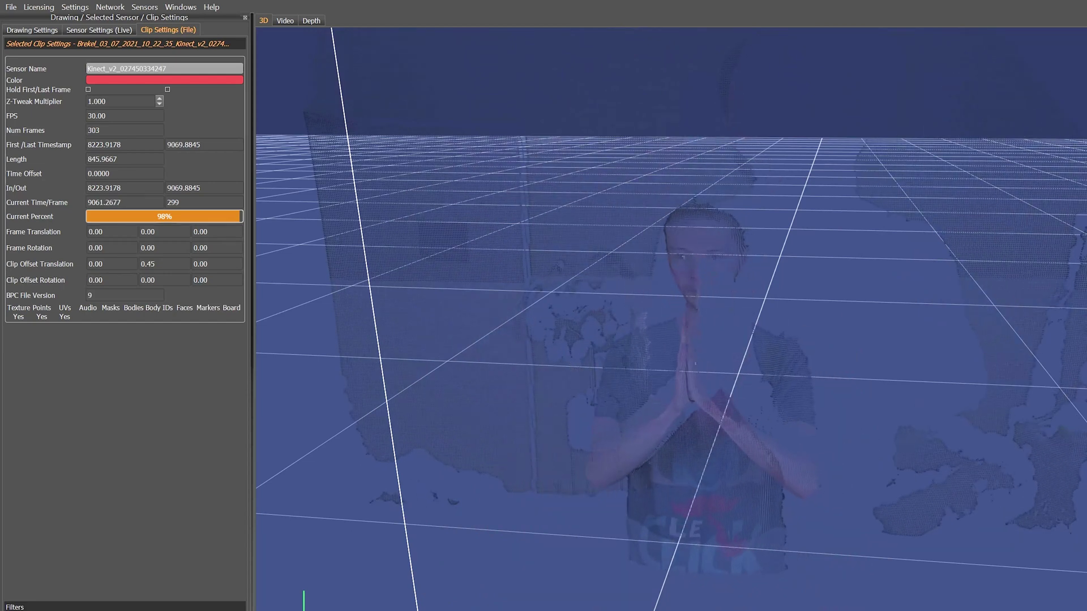
Step: Orbit the recorded point cloud to see the sensor frustum, then jump to the Kinect's viewpoint
{"action": "left_click_drag", "start_coordinate": [779, 470], "coordinate": [783, 404]}
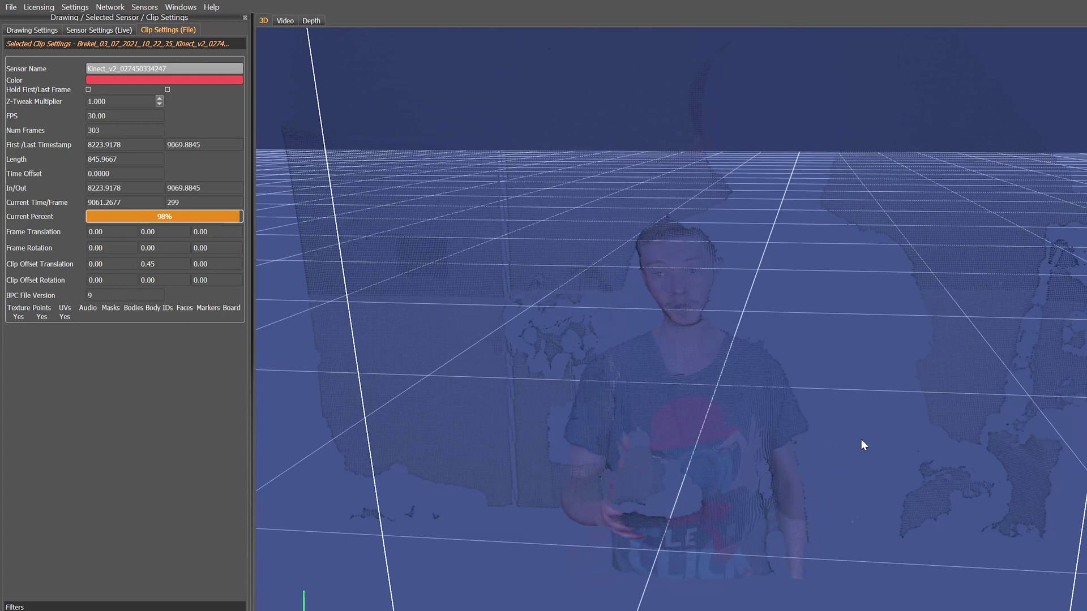
{"action": "left_click_drag", "start_coordinate": [814, 460], "coordinate": [668, 453]}
{"action": "left_click_drag", "start_coordinate": [868, 390], "coordinate": [785, 511]}
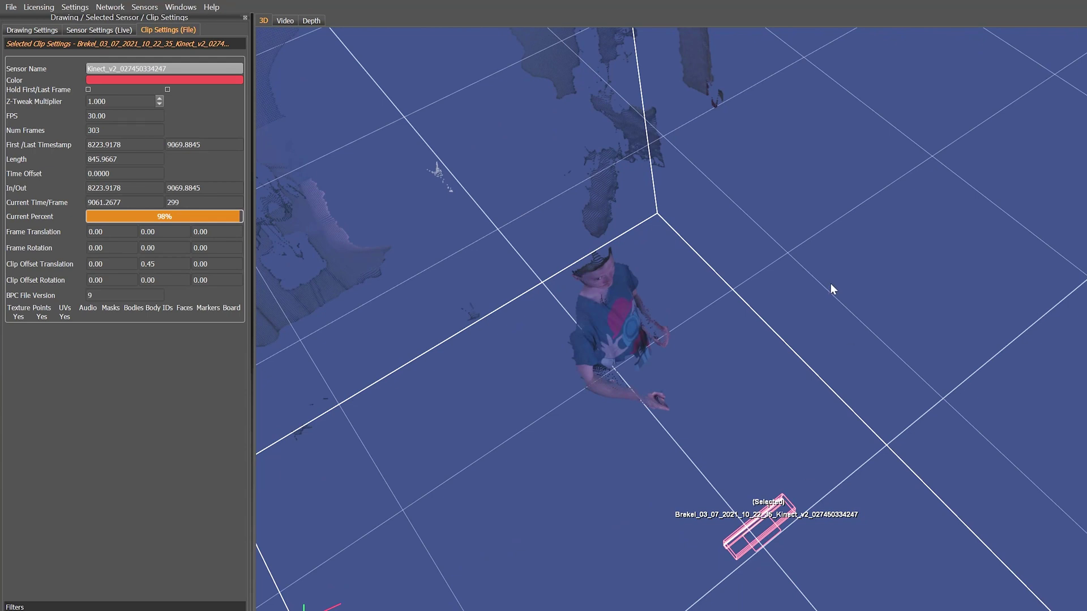
{"action": "left_click_drag", "start_coordinate": [531, 173], "coordinate": [611, 295]}
{"action": "key", "text": "1"}
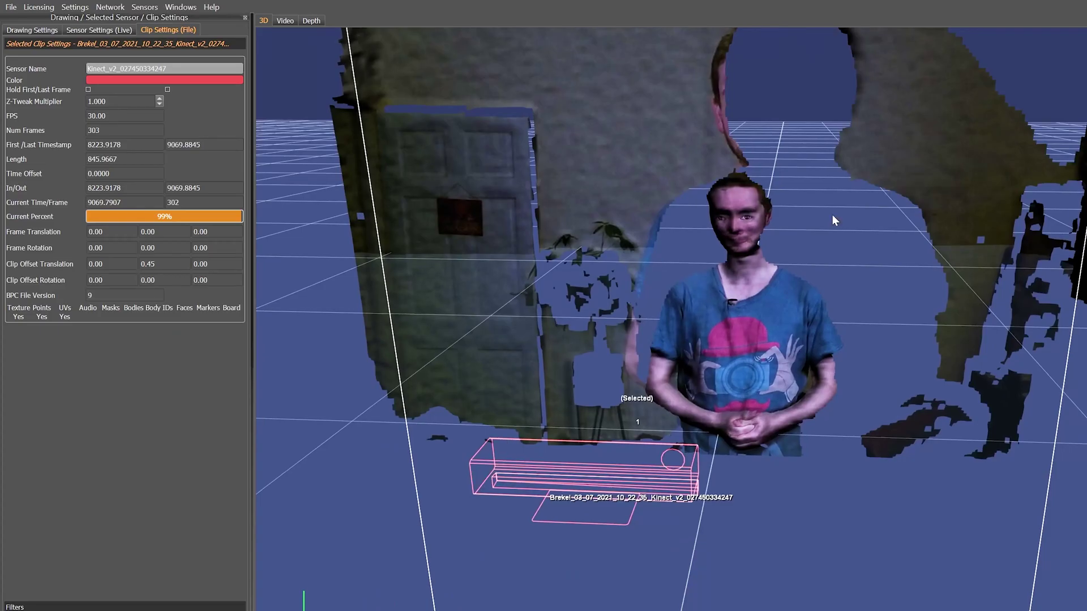
Step: Orbit in around the cropping box, bringing the captured person to the centre
{"action": "middle_click_drag", "start_coordinate": [835, 219], "coordinate": [695, 291]}
{"action": "middle_click_drag", "start_coordinate": [773, 298], "coordinate": [840, 341]}
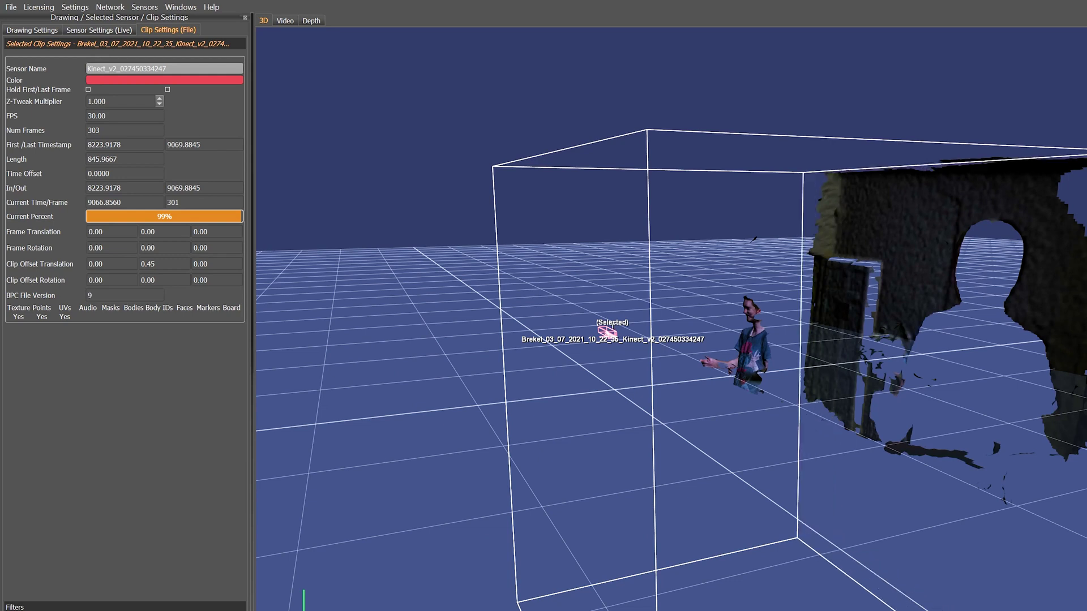
{"action": "left_click_drag", "start_coordinate": [1050, 366], "coordinate": [996, 342]}
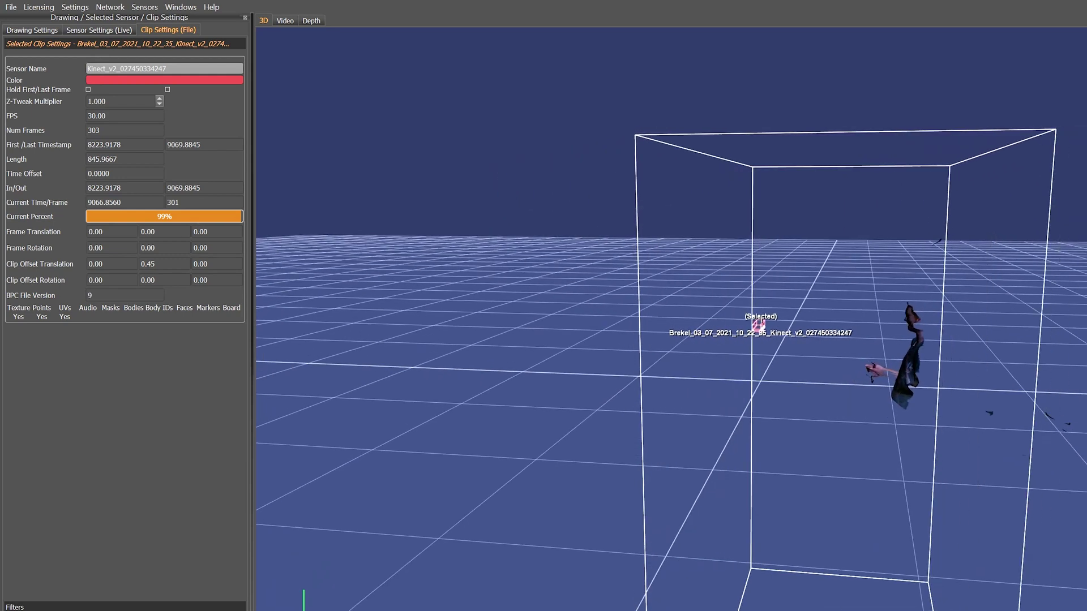
{"action": "left_click_drag", "start_coordinate": [783, 422], "coordinate": [781, 122]}
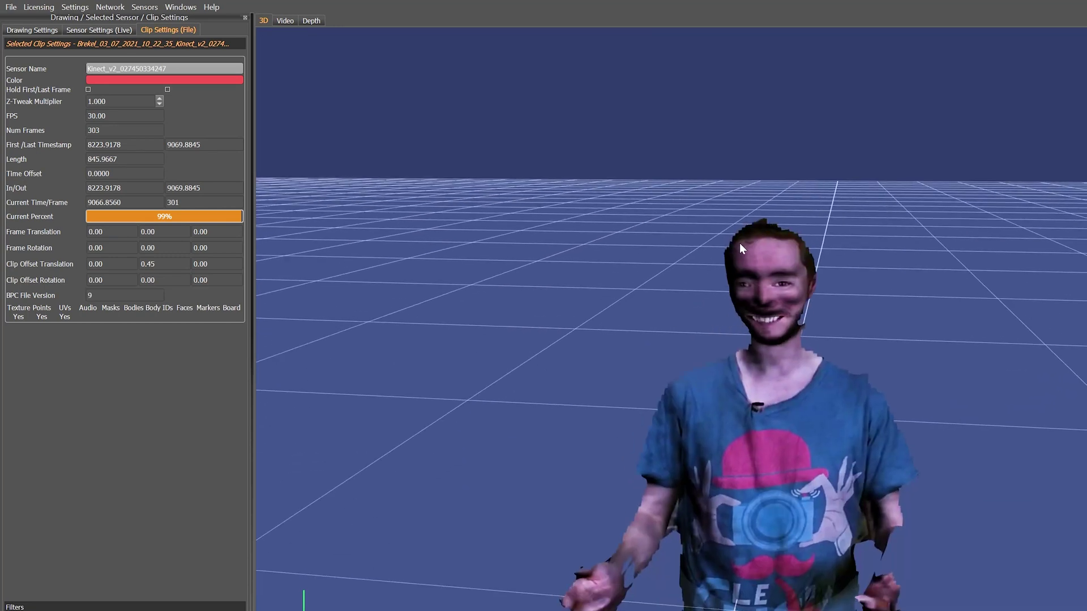
{"action": "left_click_drag", "start_coordinate": [846, 387], "coordinate": [659, 361]}
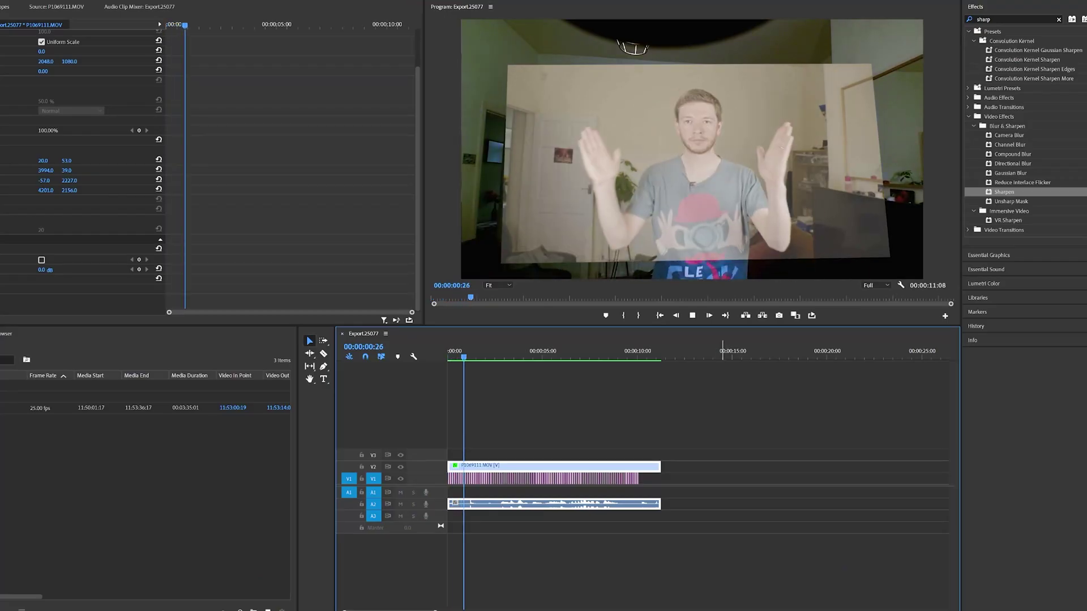
Step: Stop playback, step back a few frames, and hide the overlaid V2 footage track
{"action": "key", "text": "space"}
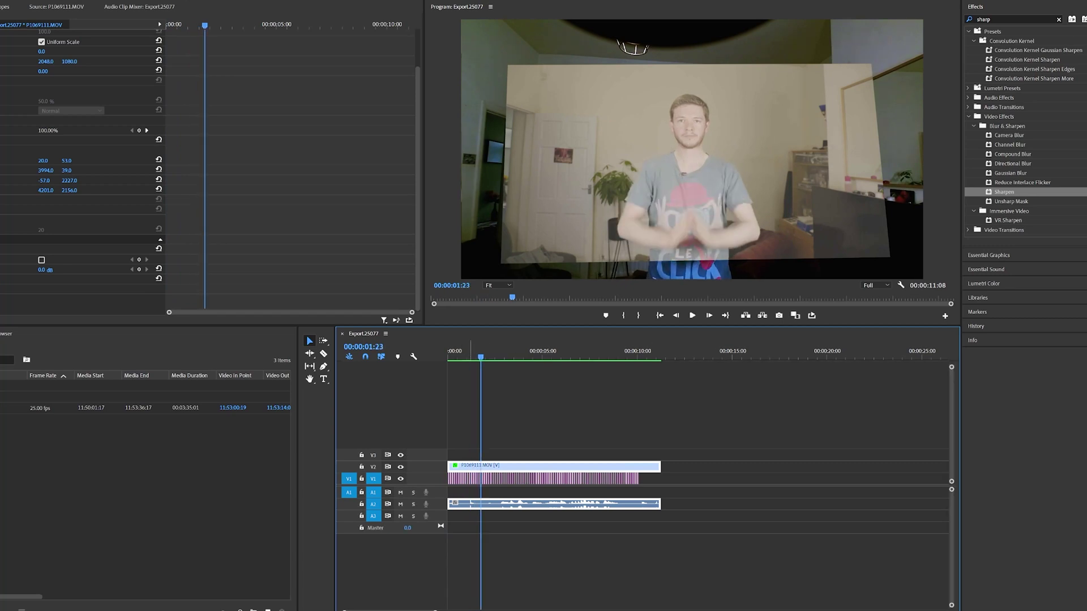
{"action": "key", "text": "Left"}
{"action": "key", "text": "Left"}
{"action": "key", "text": "Left"}
{"action": "key", "text": "Left"}
{"action": "key", "text": "Left"}
{"action": "key", "text": "Left"}
{"action": "key", "text": "Left"}
{"action": "key", "text": "Left"}
{"action": "key", "text": "Left"}
{"action": "key", "text": "Left"}
{"action": "key", "text": "Left"}
{"action": "key", "text": "Left"}
{"action": "key", "text": "Left"}
{"action": "key", "text": "Left"}
{"action": "key", "text": "Left"}
{"action": "key", "text": "Left"}
{"action": "key", "text": "Left"}
{"action": "key", "text": "Left"}
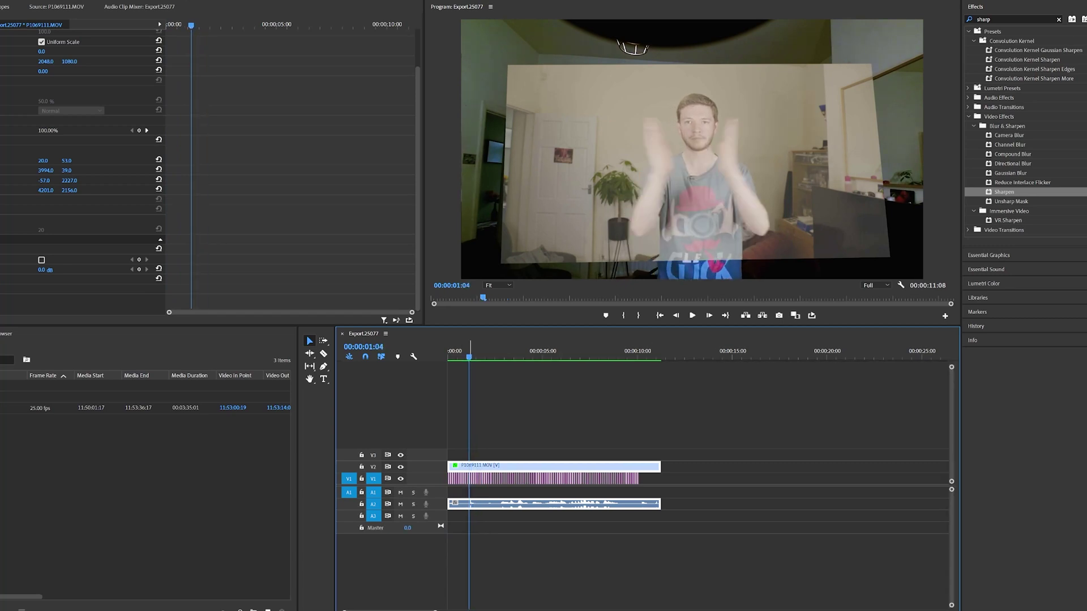
{"action": "left_click", "coordinate": [400, 467]}
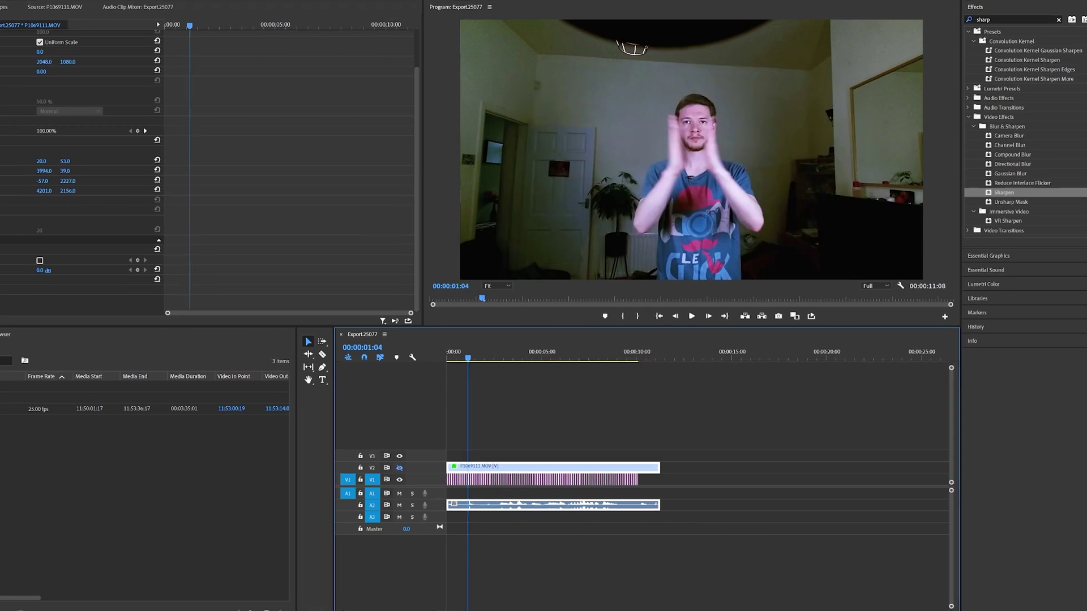
Step: Set the Program monitor zoom to 150%
{"action": "left_click", "coordinate": [424, 334]}
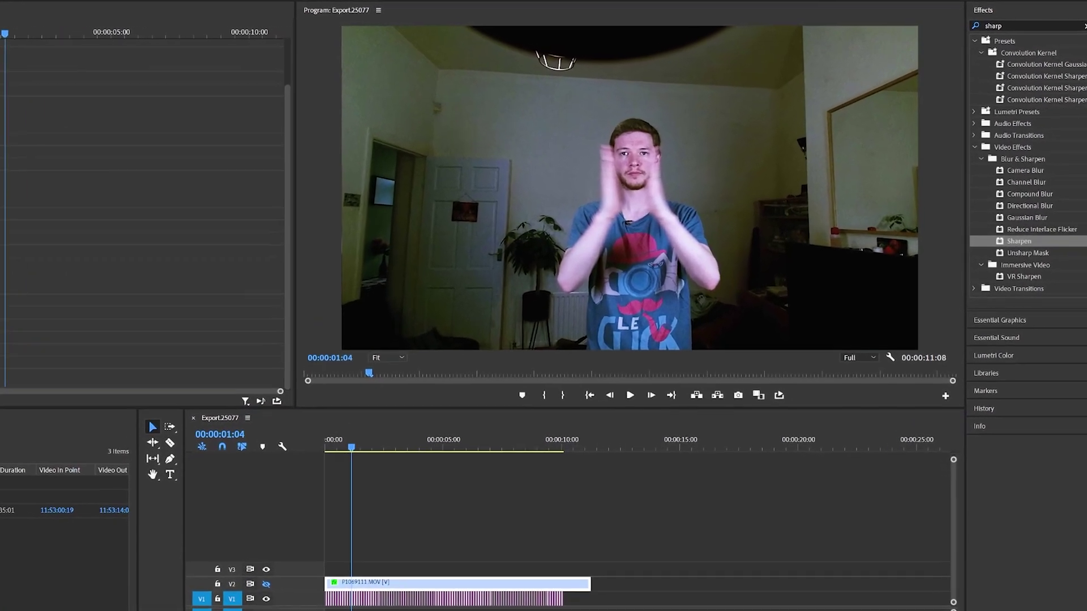
{"action": "left_click", "coordinate": [421, 402]}
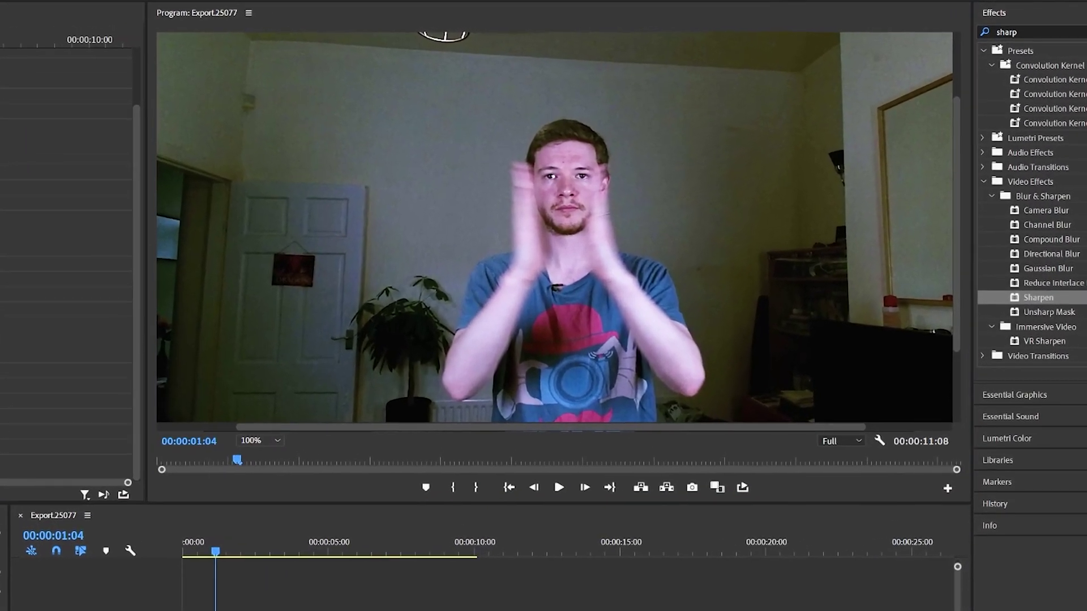
{"action": "left_click", "coordinate": [286, 423]}
{"action": "left_click", "coordinate": [283, 527]}
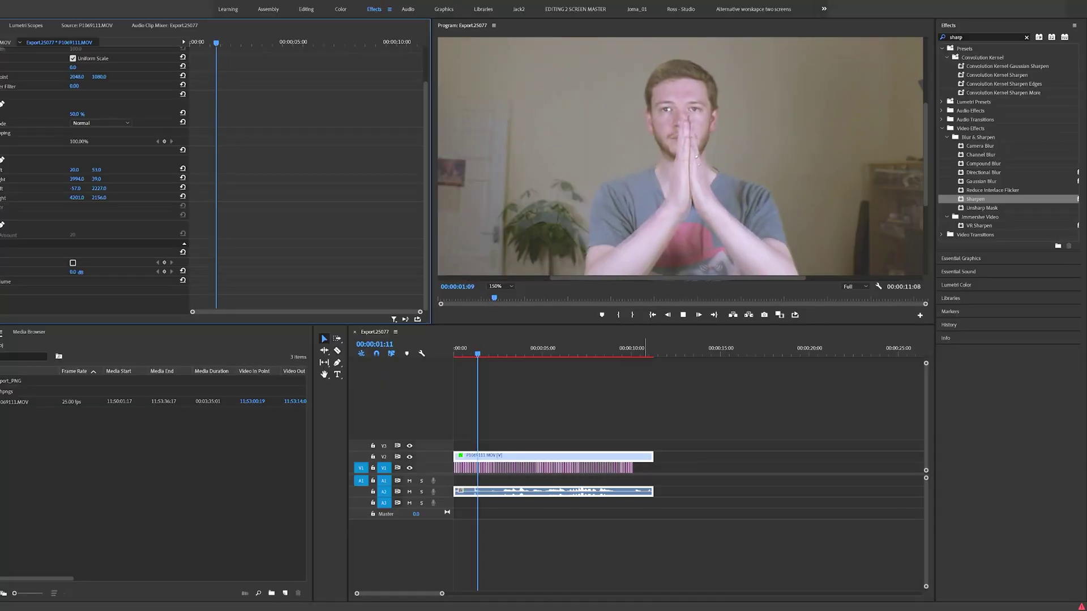
{"action": "key", "text": "space"}
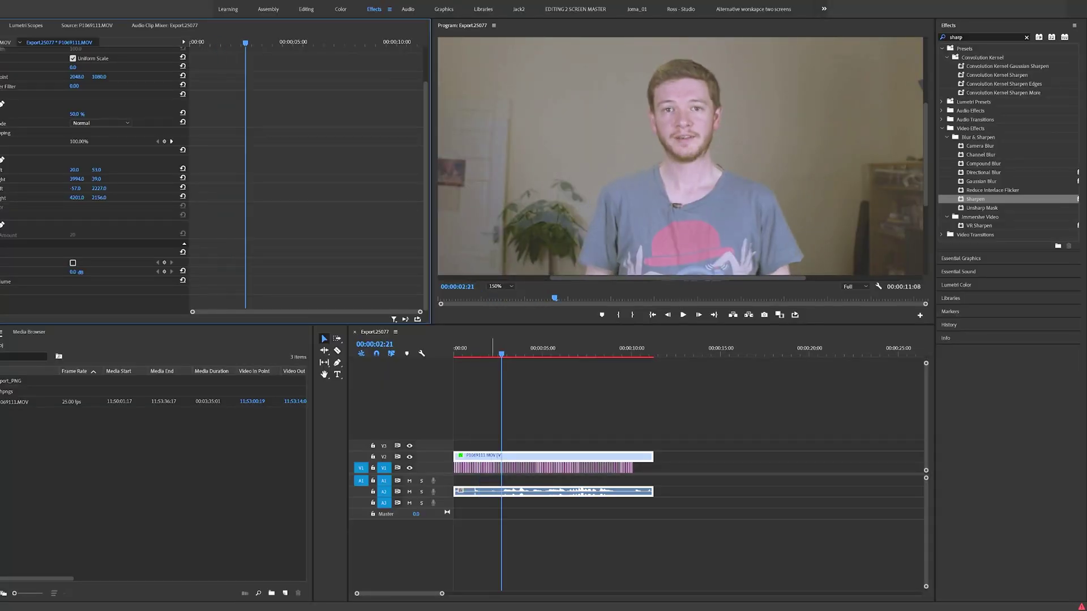
{"action": "left_click", "coordinate": [499, 287]}
{"action": "key", "text": "space"}
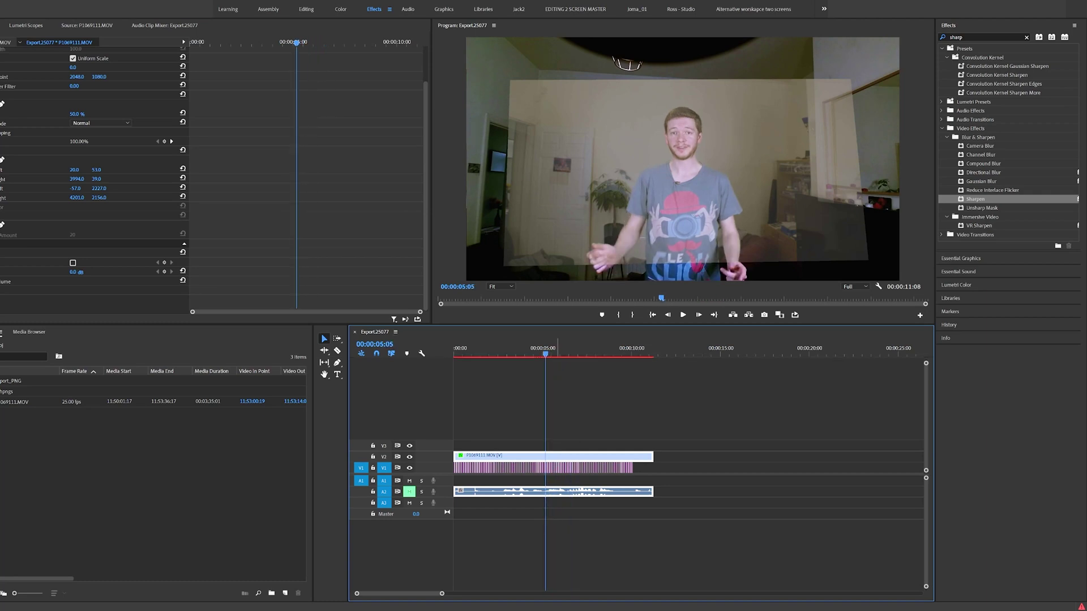
{"action": "left_click", "coordinate": [592, 349]}
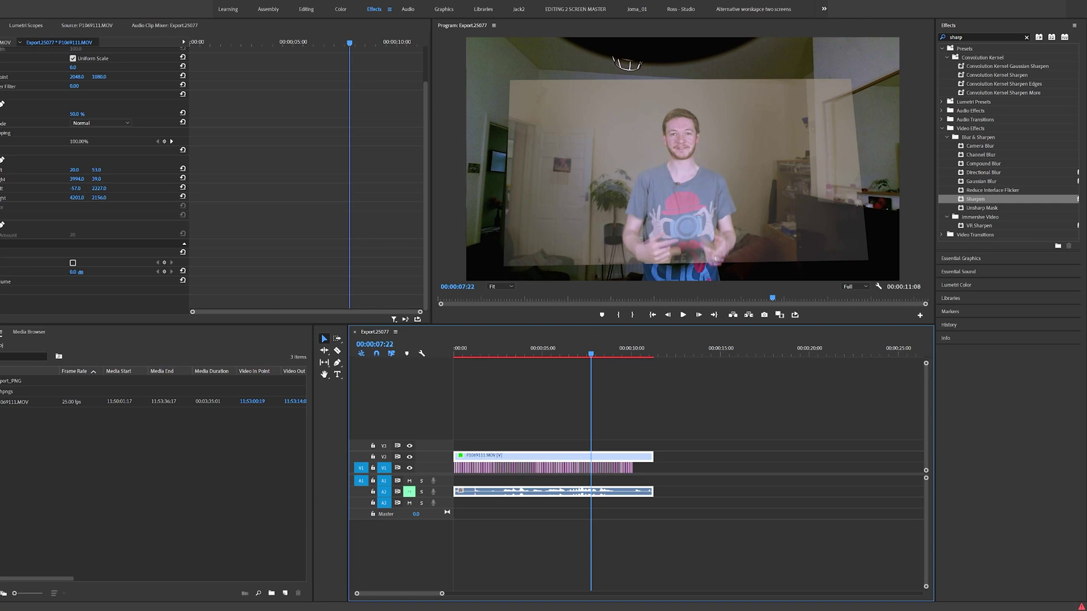
{"action": "left_click", "coordinate": [84, 150]}
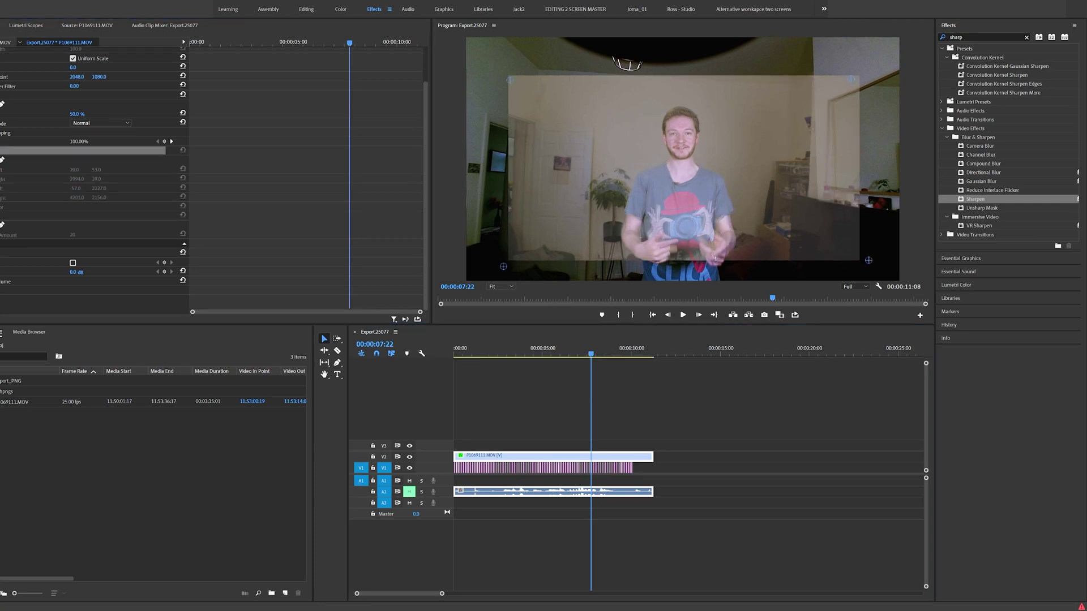
{"action": "key", "text": "="}
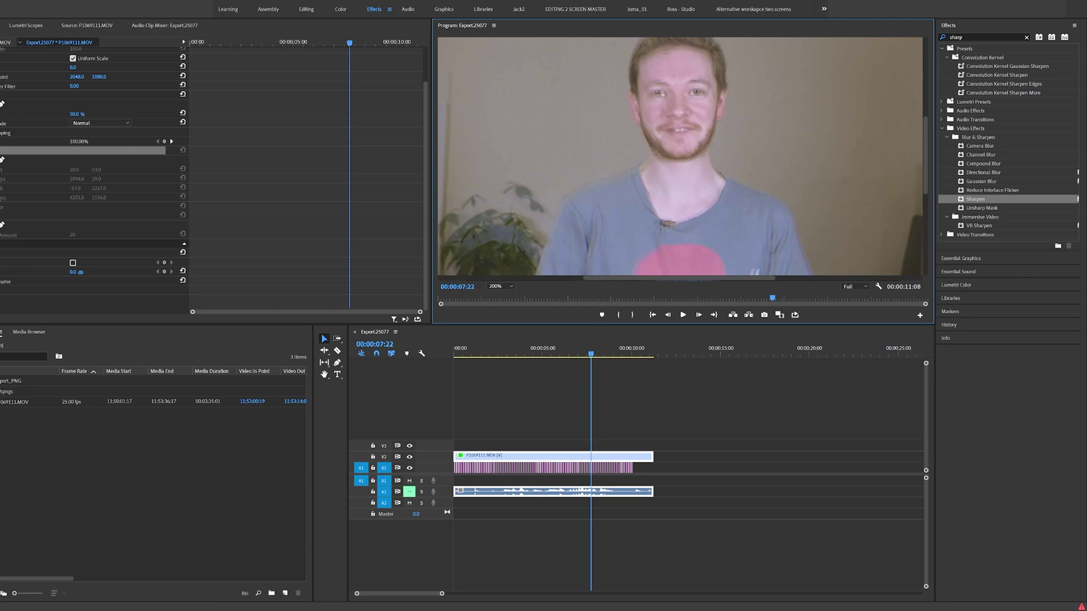
{"action": "scroll", "coordinate": [682, 156], "scroll_direction": "up", "scroll_amount": 2}
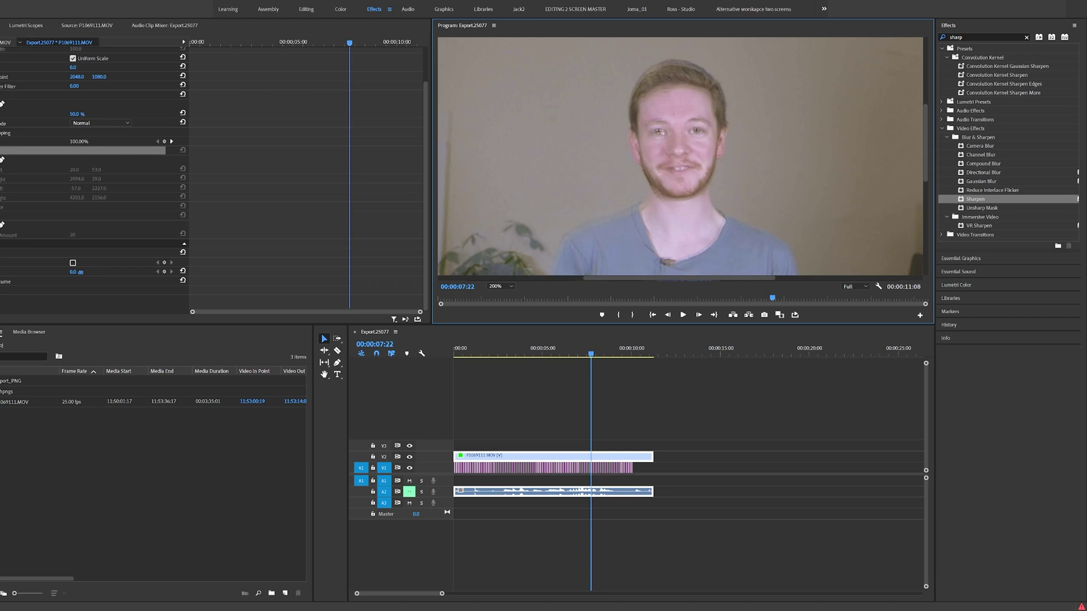
{"action": "left_click", "coordinate": [3, 150]}
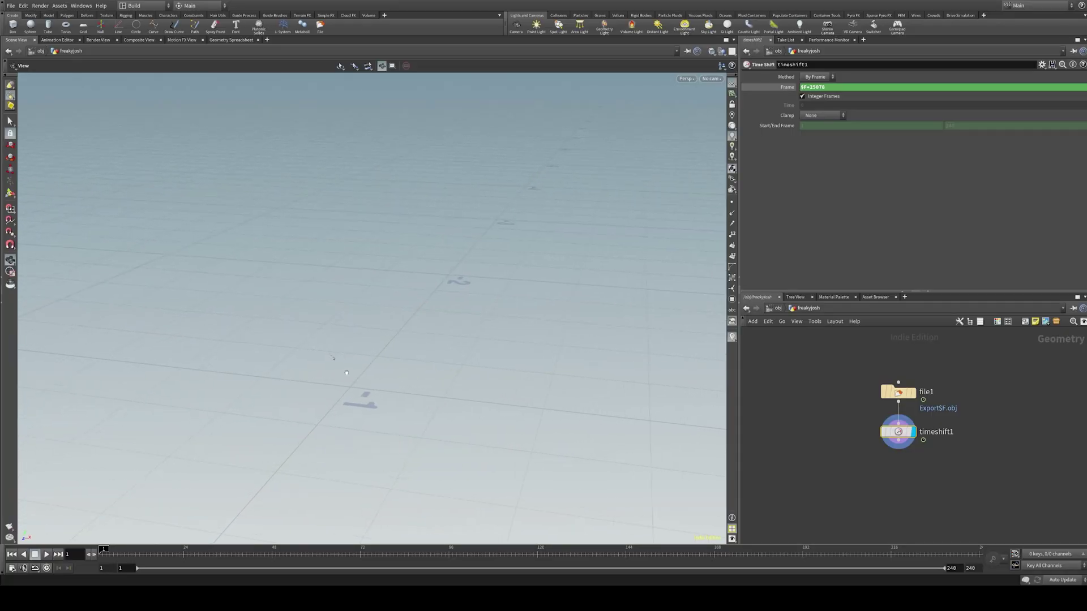
Step: Zoom and tumble around the captured bust mesh, then add a new node below timeshift1
{"action": "scroll", "coordinate": [331, 360], "scroll_direction": "down", "scroll_amount": 2}
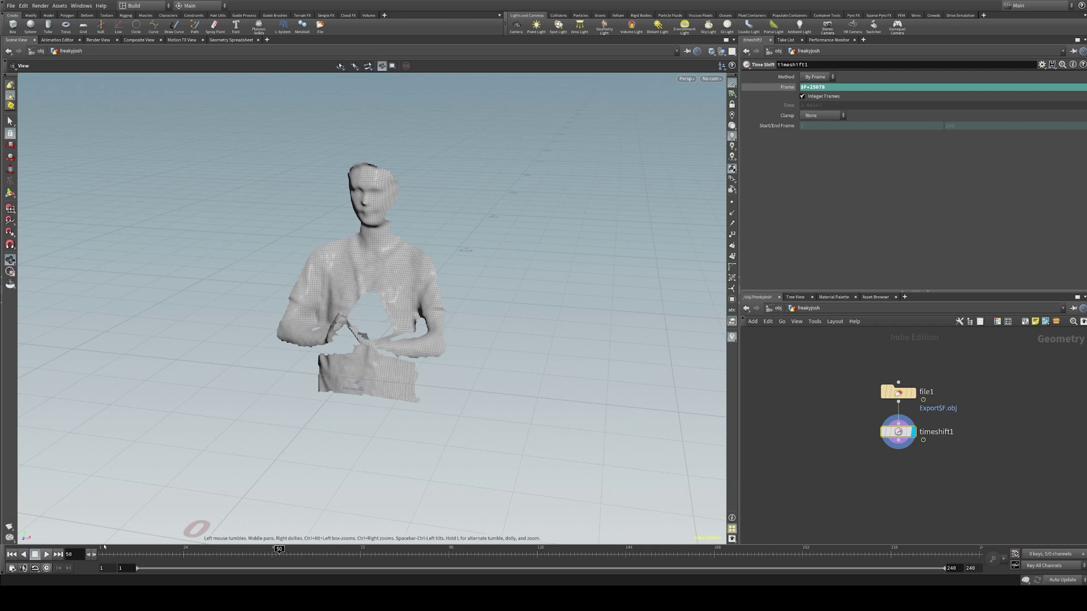
{"action": "mouse_move", "coordinate": [257, 397]}
{"action": "left_mouse_down"}
{"action": "mouse_move", "coordinate": [277, 426]}
{"action": "mouse_move", "coordinate": [113, 379]}
{"action": "mouse_move", "coordinate": [353, 421]}
{"action": "left_mouse_up"}
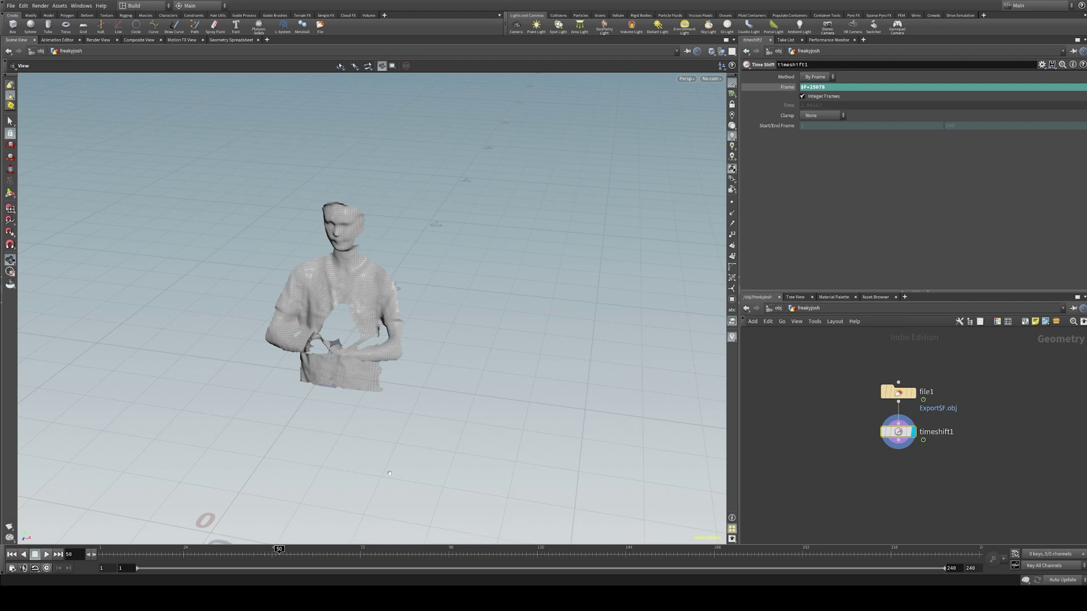
{"action": "left_click_drag", "start_coordinate": [376, 410], "coordinate": [396, 378]}
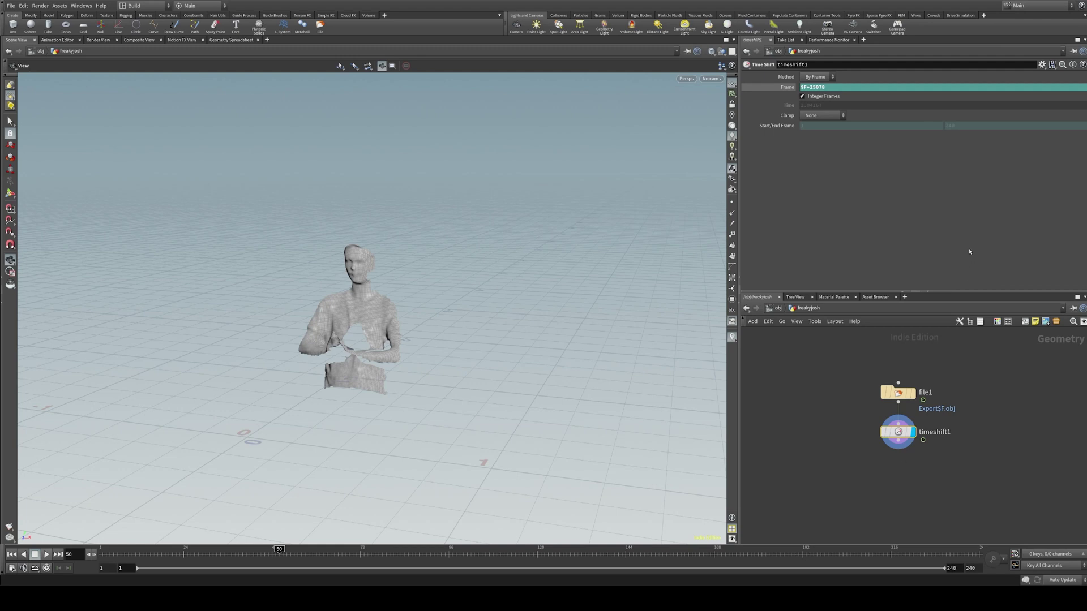
{"action": "left_click", "coordinate": [901, 473]}
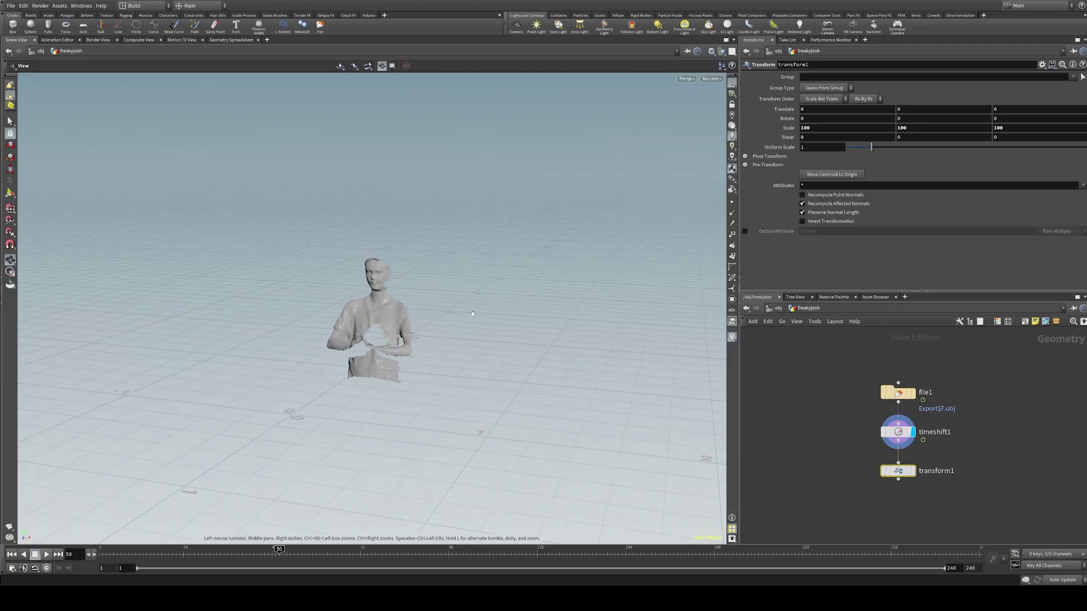
Step: Display transform1's output in the viewport and add a Subdivide node below it
{"action": "left_click", "coordinate": [914, 474]}
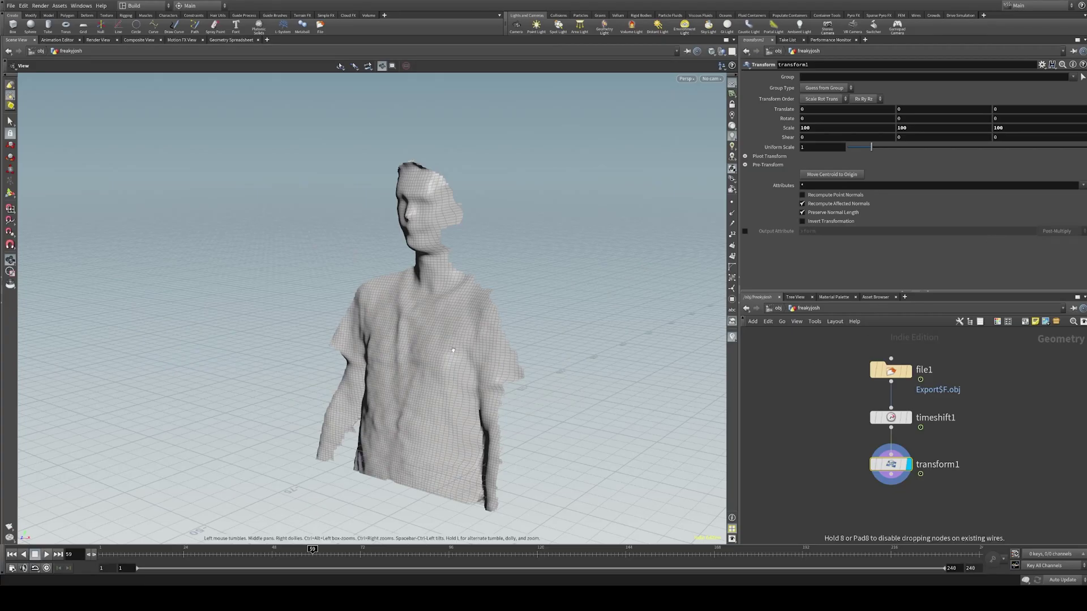
{"action": "key", "text": "Tab"}
{"action": "type", "text": "subdivide"}
{"action": "key", "text": "Return"}
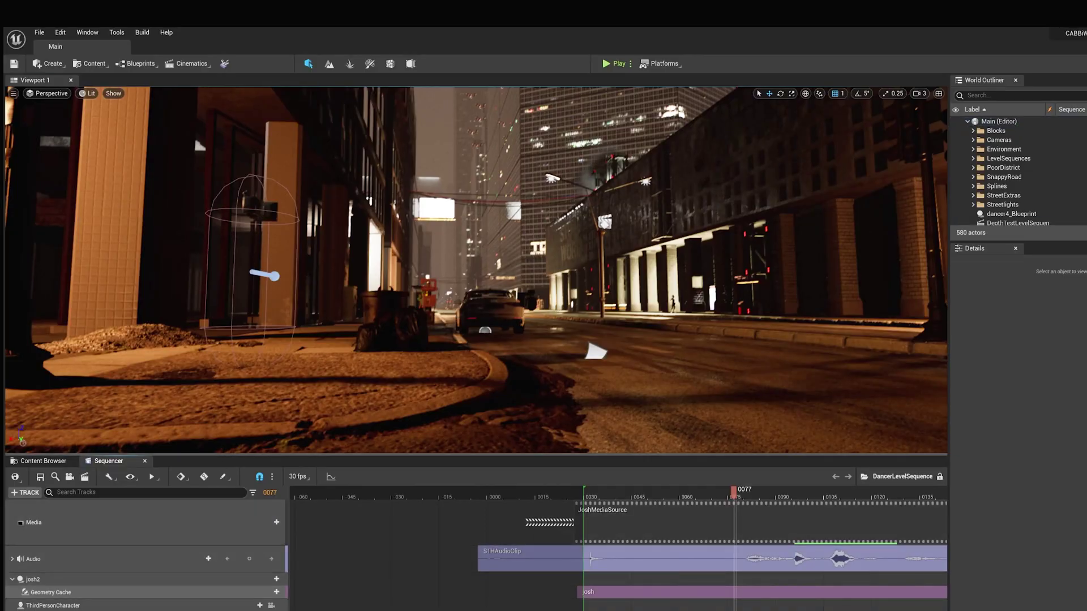
Step: Fly along the street and through the arcade to the presenter, then show the josh folder assets
{"action": "scroll", "coordinate": [471, 361], "scroll_direction": "up", "scroll_amount": 5}
{"action": "middle_click_drag", "start_coordinate": [511, 364], "coordinate": [487, 365]}
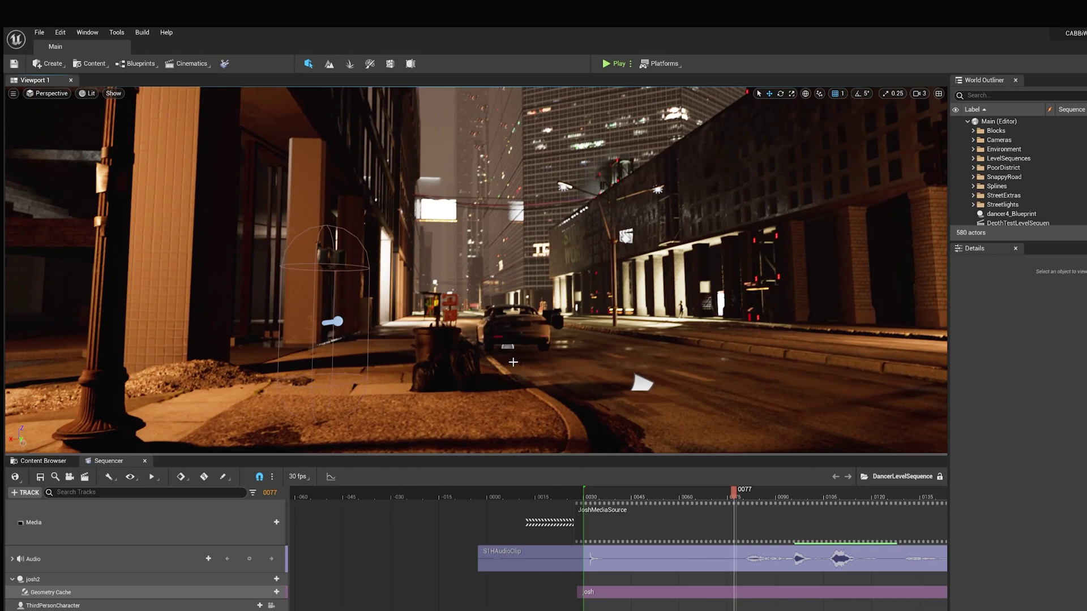
{"action": "right_click_drag", "start_coordinate": [475, 270], "coordinate": [401, 270]}
{"action": "right_click_drag", "start_coordinate": [590, 381], "coordinate": [603, 380]}
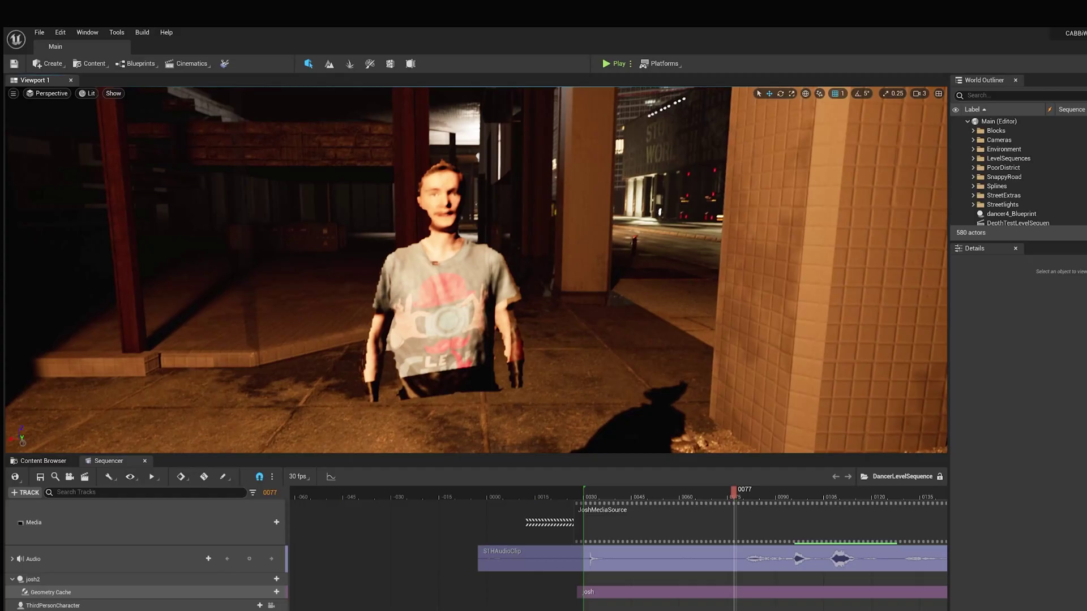
{"action": "right_click_drag", "start_coordinate": [577, 414], "coordinate": [588, 439]}
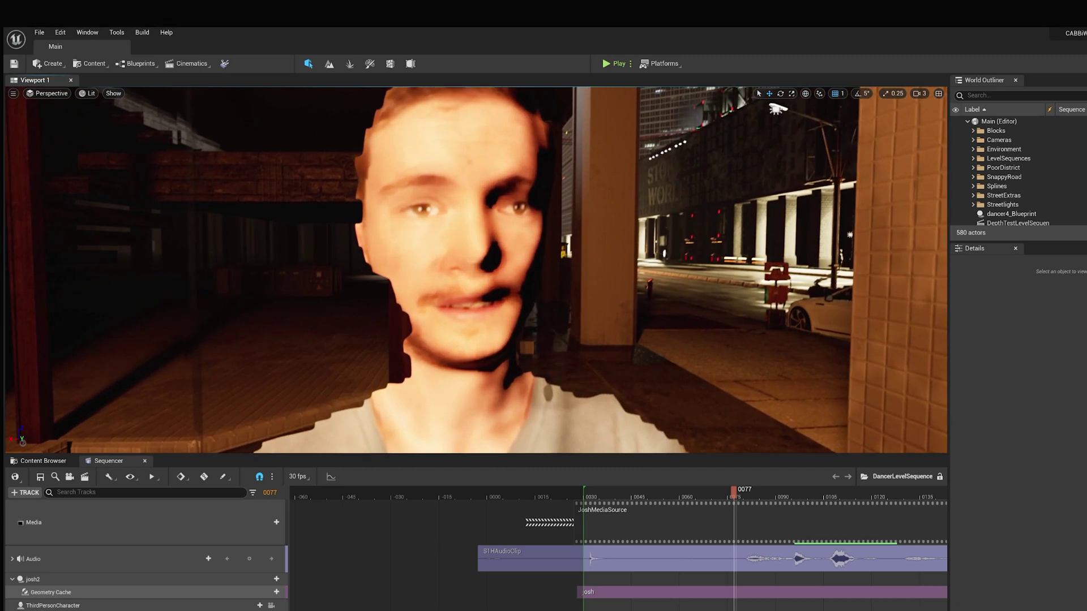
{"action": "scroll", "coordinate": [490, 330], "scroll_direction": "down", "scroll_amount": 3}
{"action": "scroll", "coordinate": [481, 362], "scroll_direction": "down", "scroll_amount": 2}
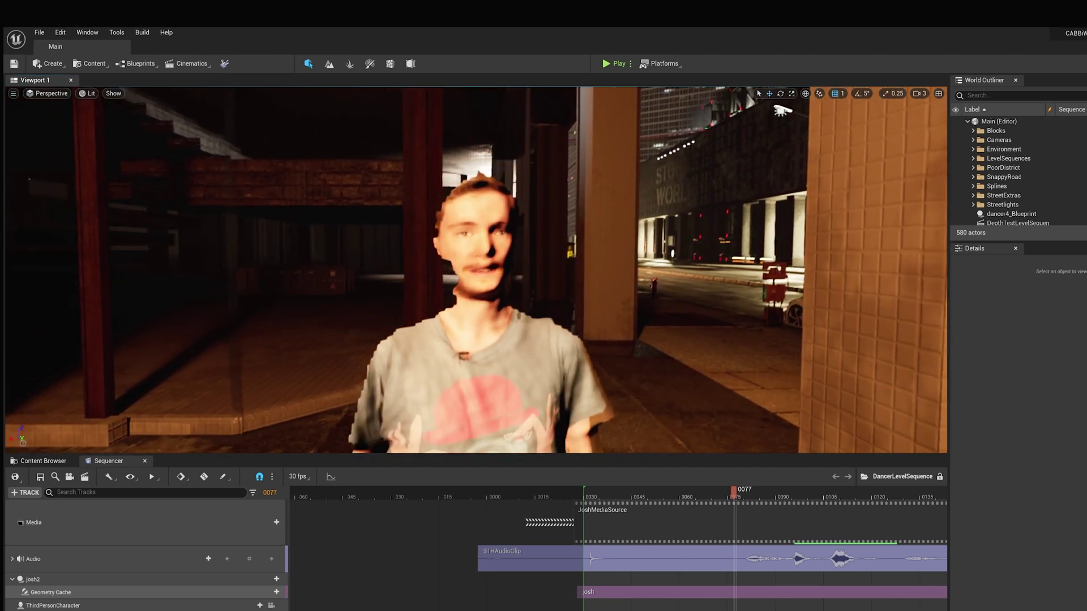
{"action": "left_click", "coordinate": [23, 460]}
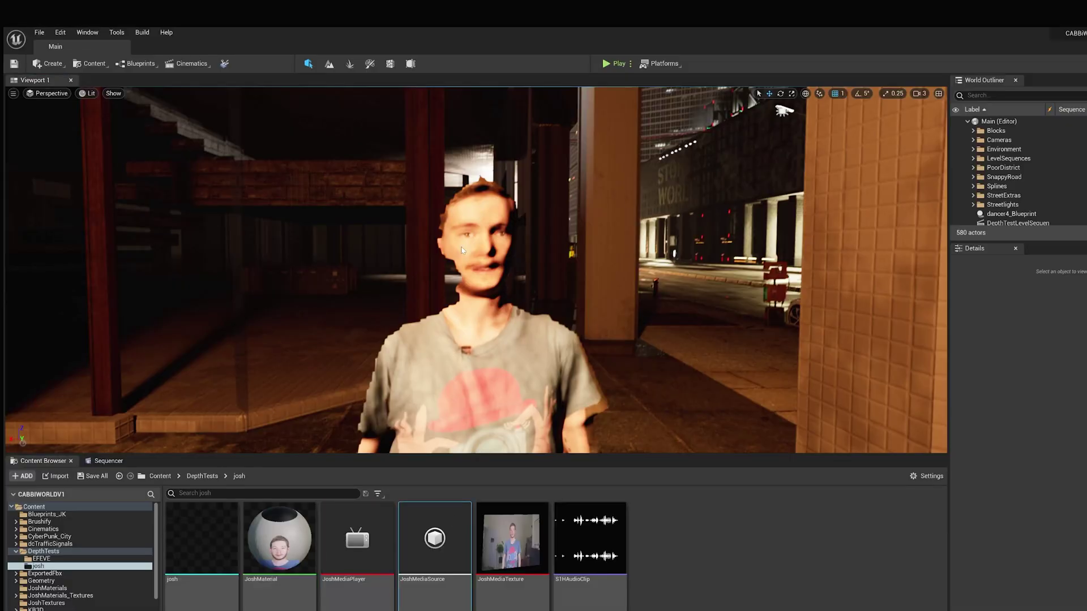
Step: Open the JoshMediaSource asset, then go back to the DancerLevelSequence timeline
{"action": "double_click", "coordinate": [452, 517]}
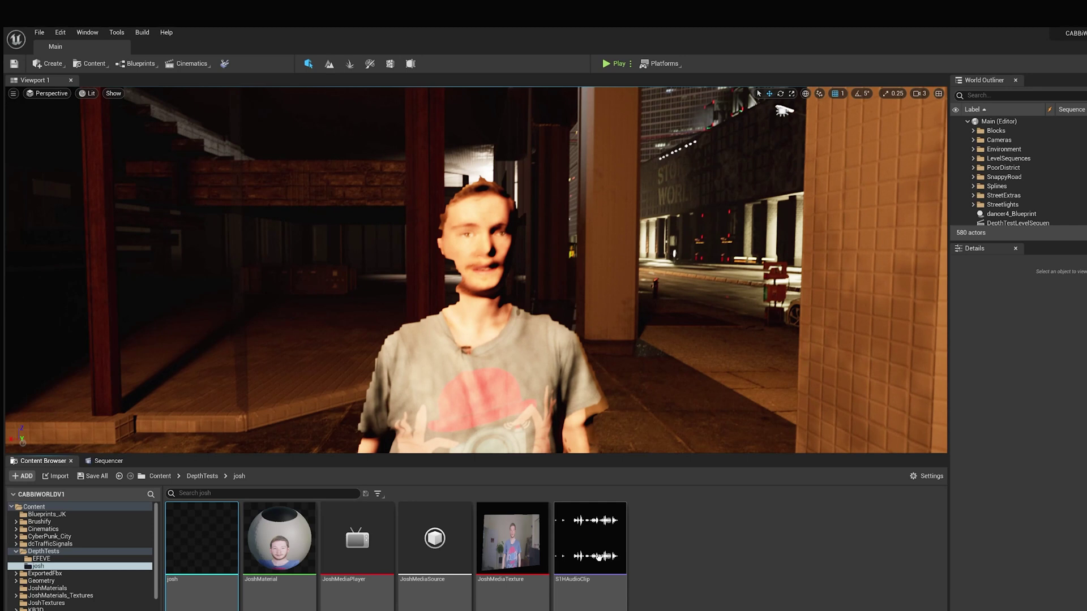
{"action": "left_click", "coordinate": [119, 462]}
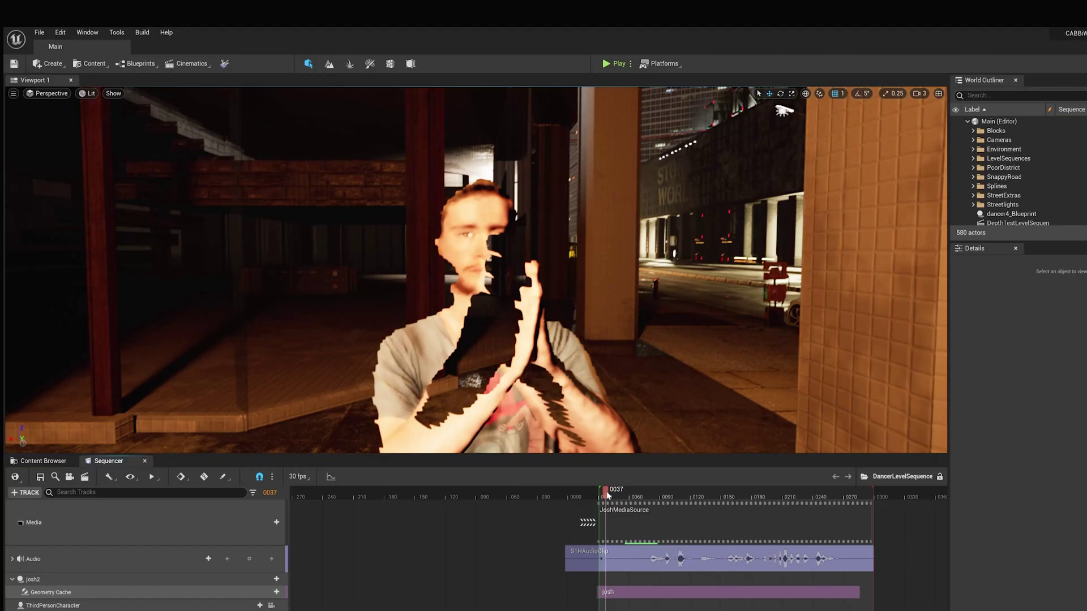
Step: Play the sequence, select josh2 and its Geometry Cache track, and scrub to frames 0118 and 0110
{"action": "key", "text": "space"}
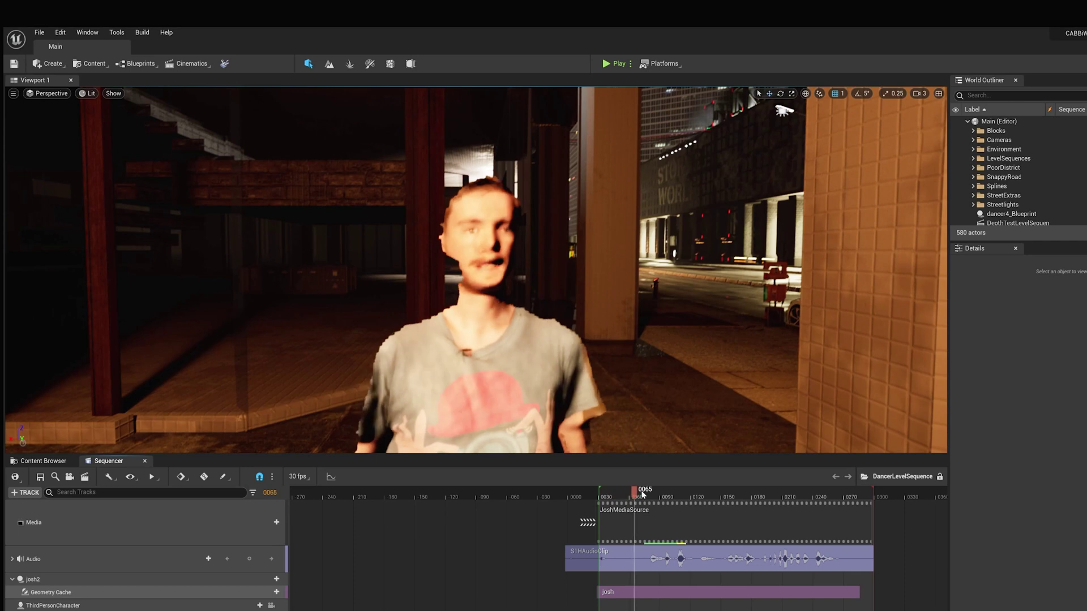
{"action": "left_click", "coordinate": [56, 579]}
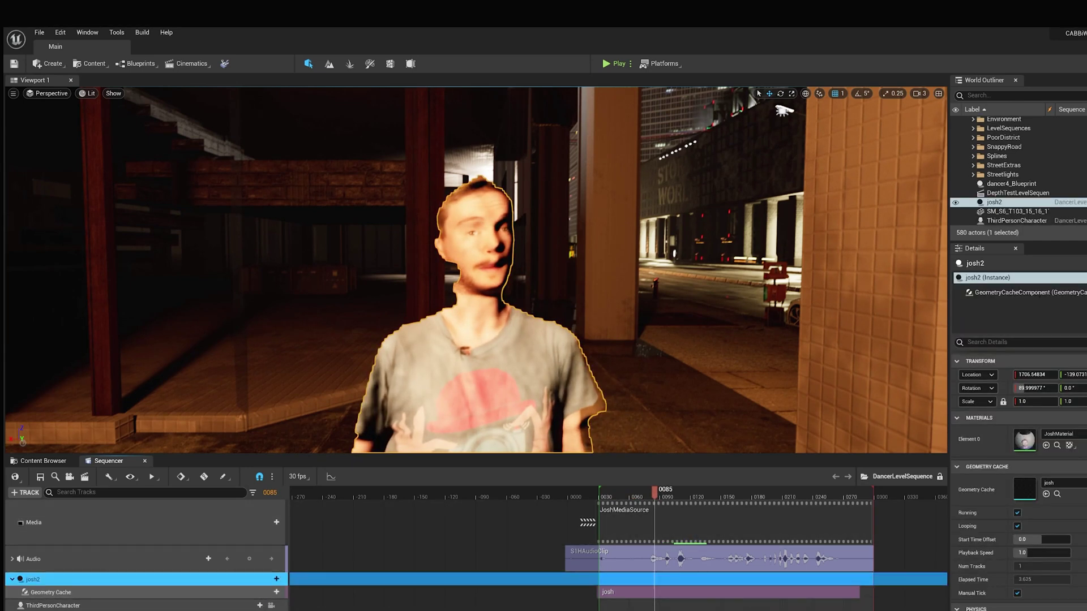
{"action": "left_click", "coordinate": [189, 592]}
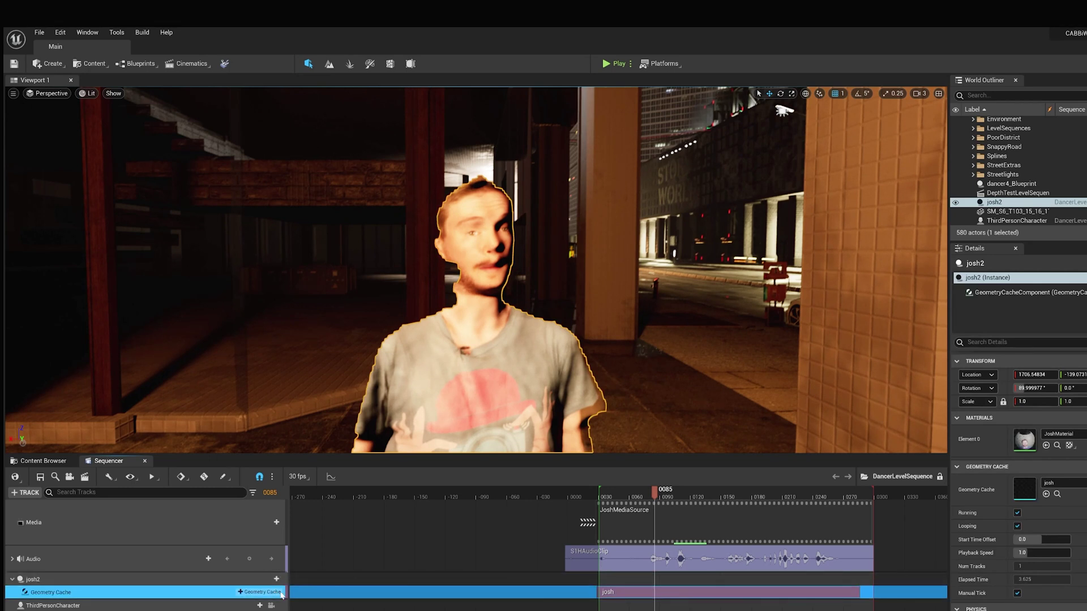
{"action": "left_click", "coordinate": [688, 496]}
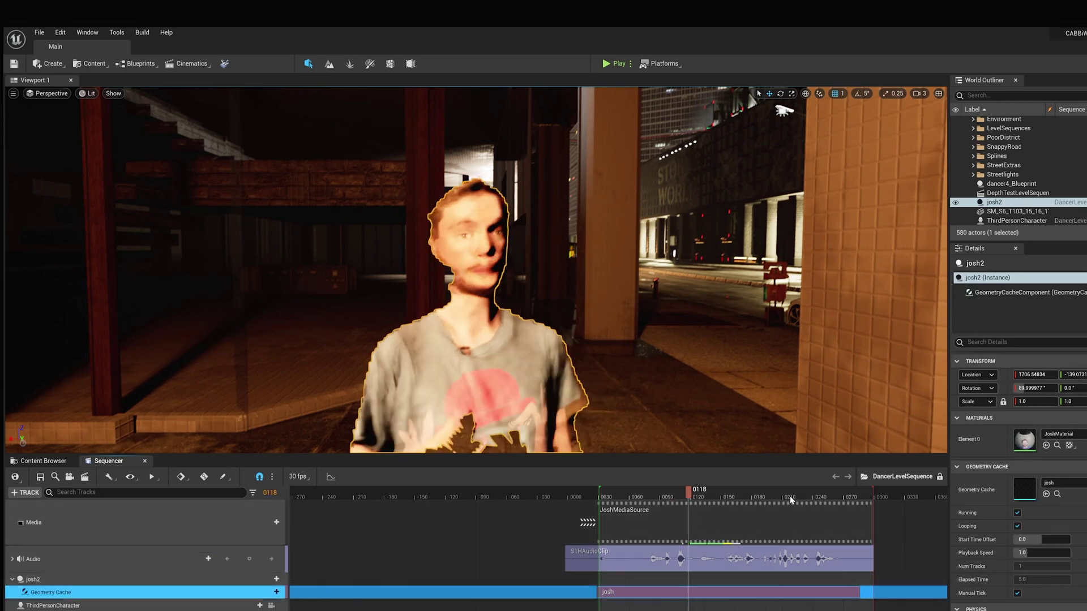
{"action": "left_click", "coordinate": [685, 497]}
Step: Select the Media track and S1HAudioClip section, return to frame 0035, and zoom the timeline
{"action": "left_click", "coordinate": [682, 523]}
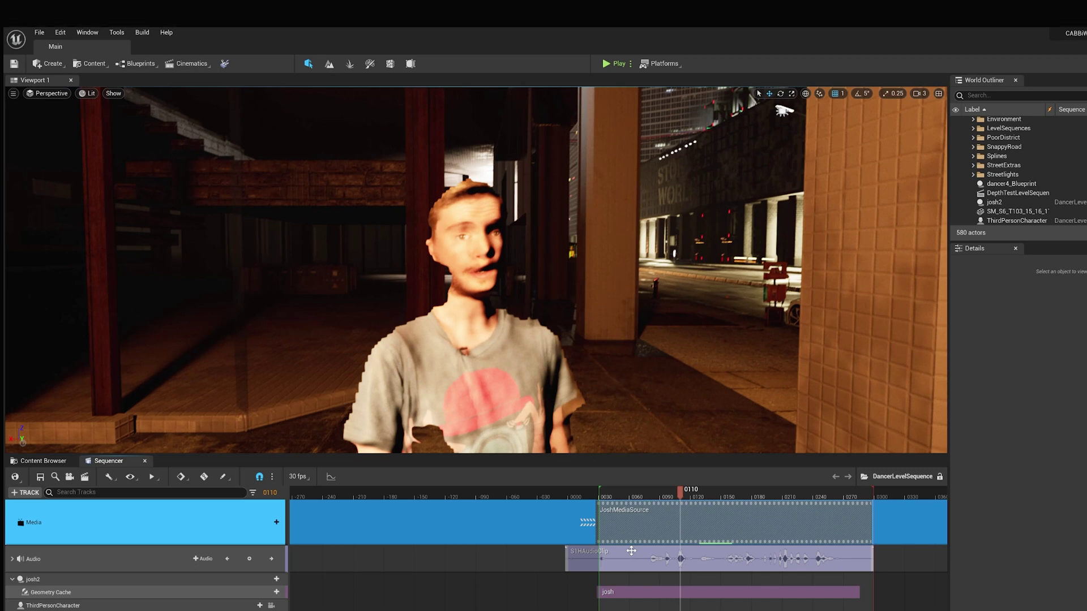
{"action": "left_click", "coordinate": [632, 551]}
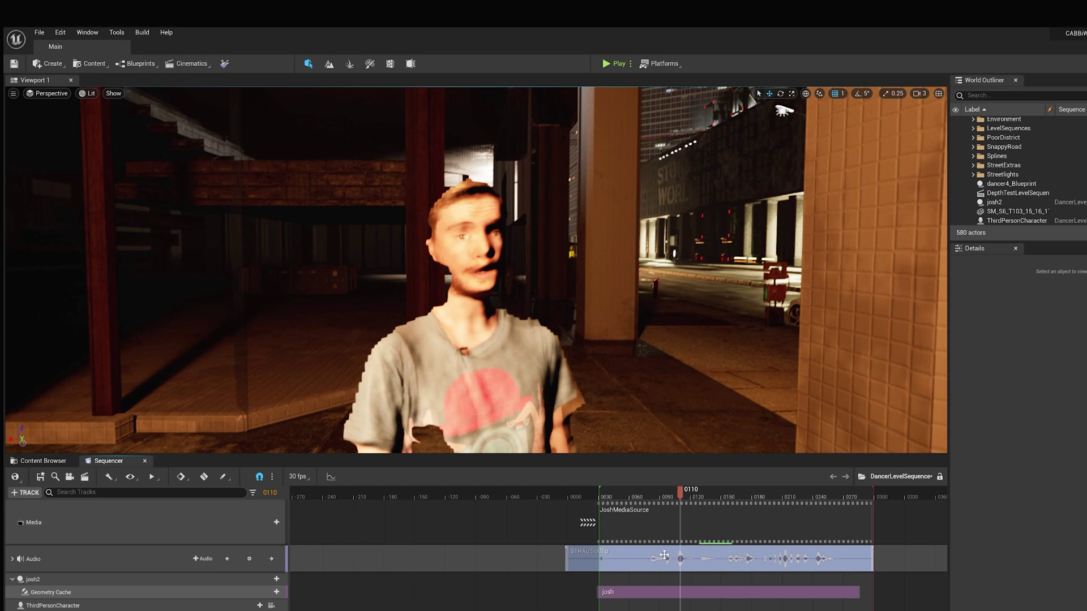
{"action": "left_click", "coordinate": [606, 496]}
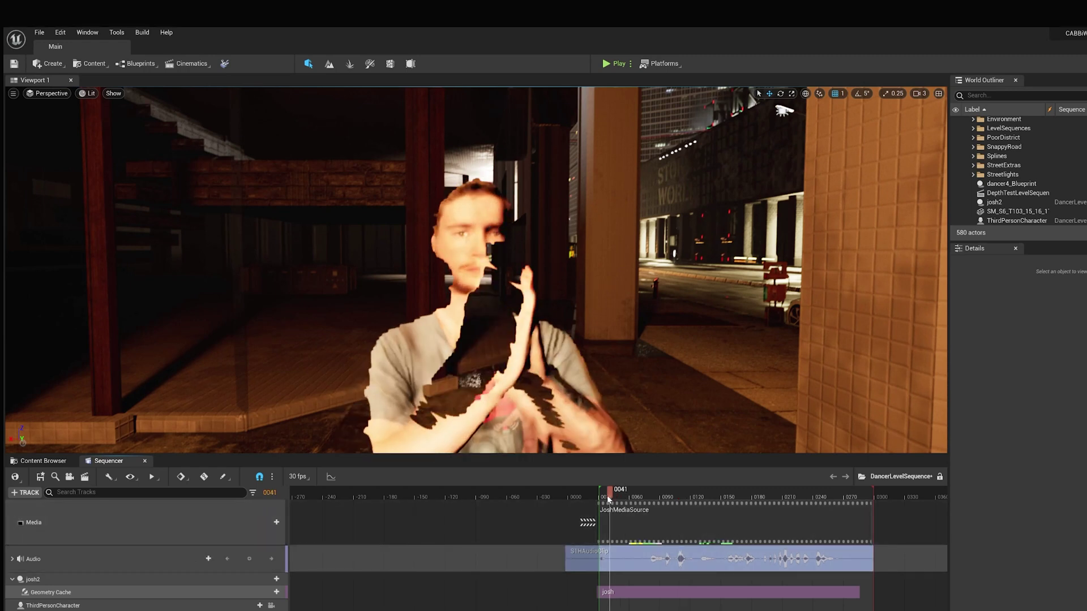
{"action": "scroll", "coordinate": [609, 510], "scroll_direction": "up", "scroll_amount": 3}
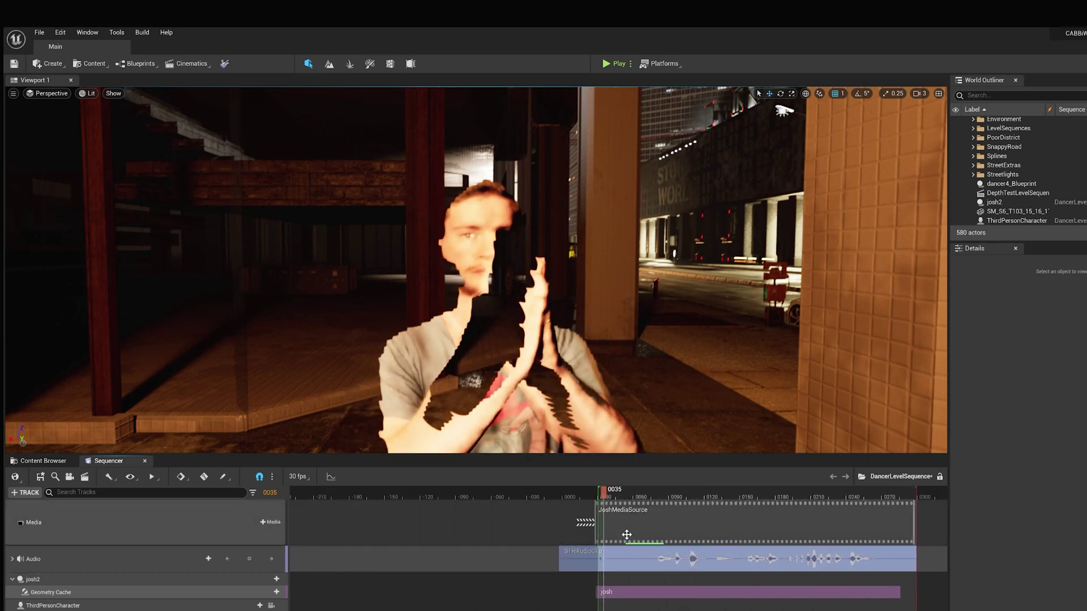
{"action": "scroll", "coordinate": [597, 577], "scroll_direction": "up", "scroll_amount": 2}
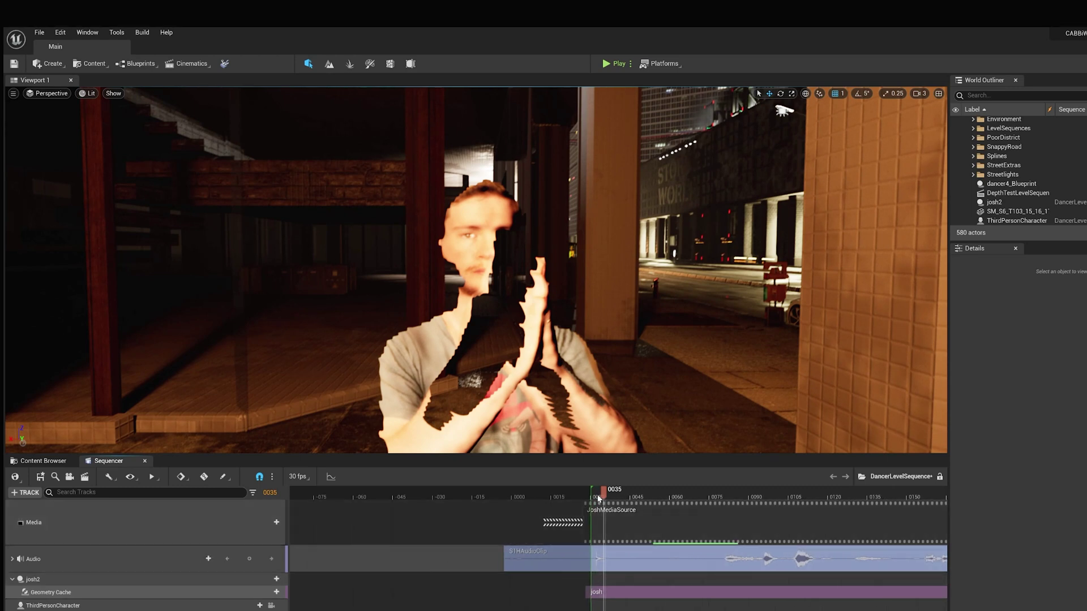
{"action": "key", "text": "Left"}
{"action": "key", "text": "Left"}
{"action": "key", "text": "Left"}
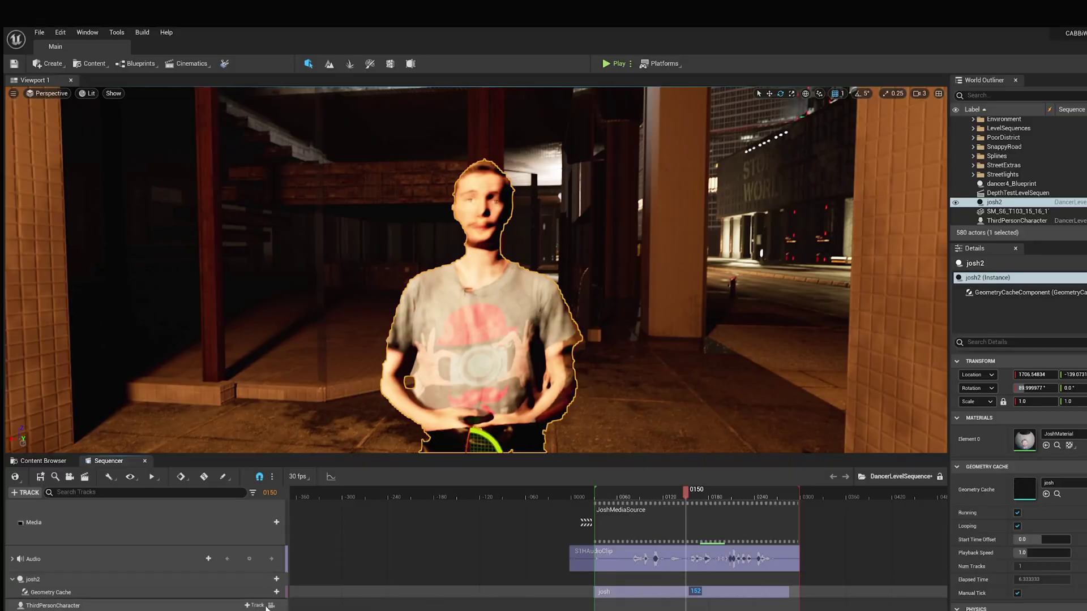
Step: Select the Geometry Cache track under josh2 to show its Details
{"action": "left_click", "coordinate": [228, 592]}
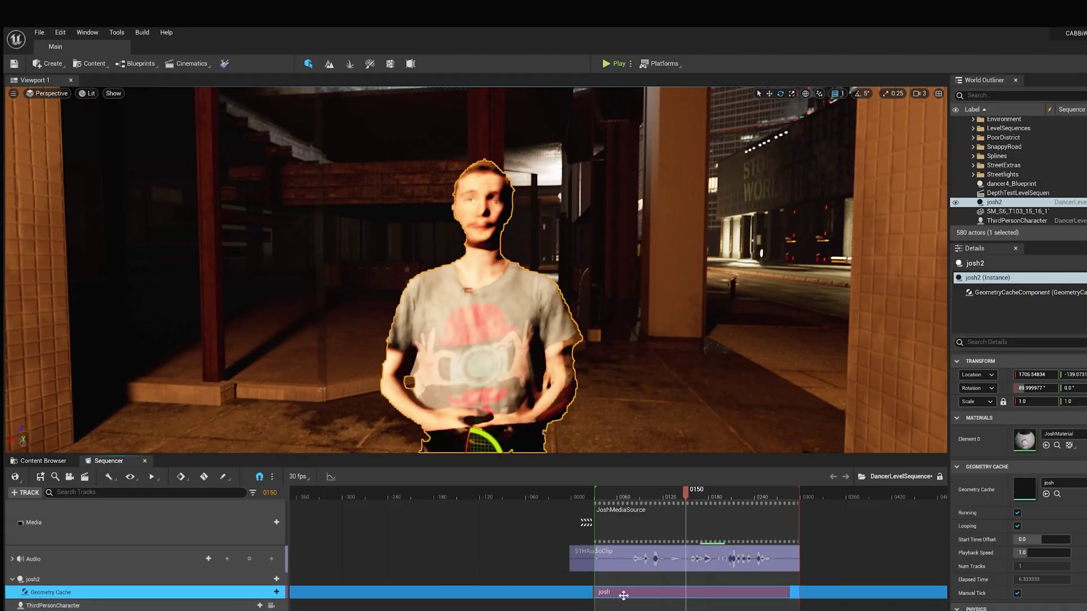
Step: Set the josh section's Play Rate to 1.0, then move the playhead back to frame 0044
{"action": "right_click", "coordinate": [634, 589]}
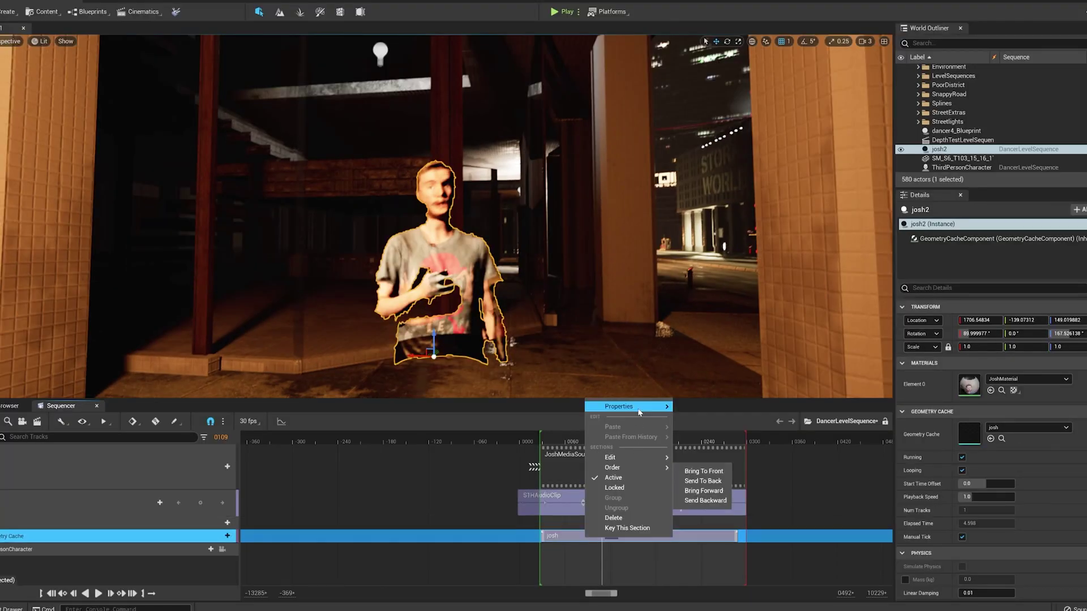
{"action": "mouse_move", "coordinate": [638, 411]}
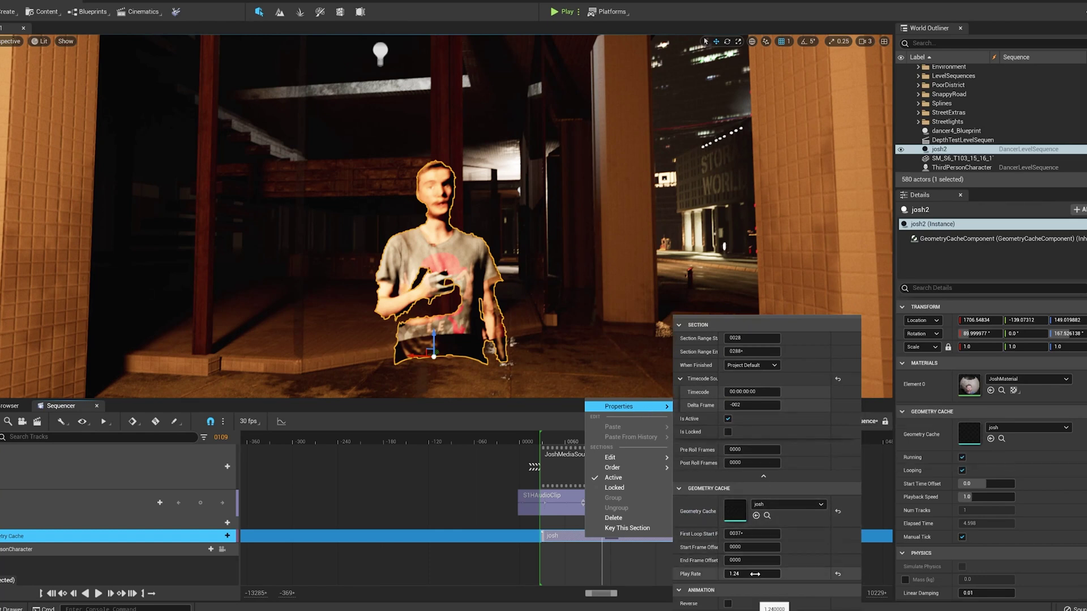
{"action": "key", "text": "Return"}
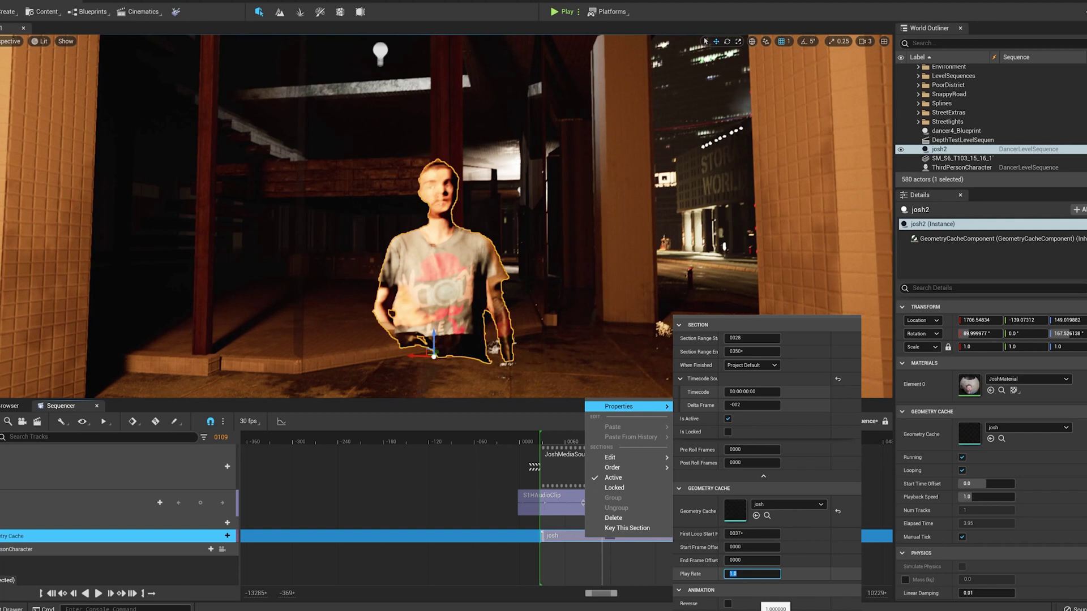
{"action": "left_click", "coordinate": [556, 440]}
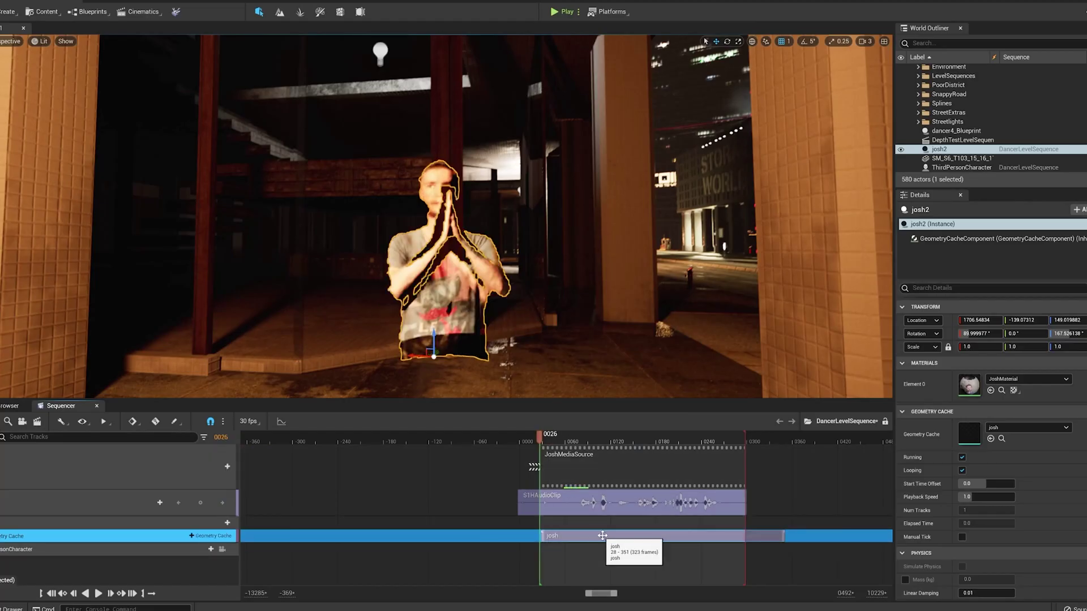
Step: Enter a Play Rate of 1.24 in the josh section's properties
{"action": "right_click", "coordinate": [602, 535]}
{"action": "mouse_move", "coordinate": [651, 404]}
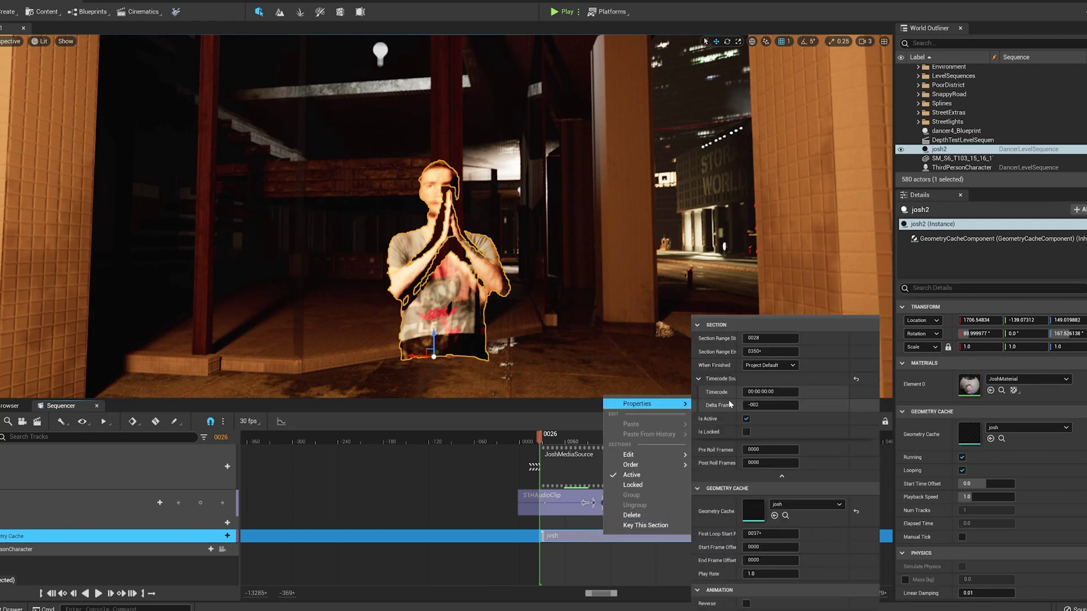
{"action": "type", "text": "1.24"}
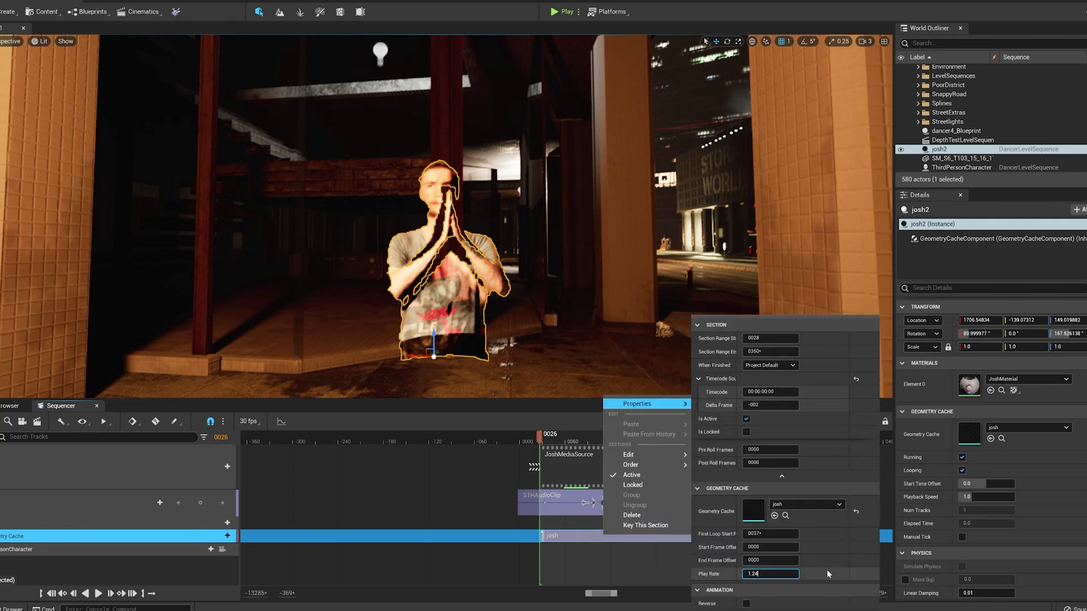